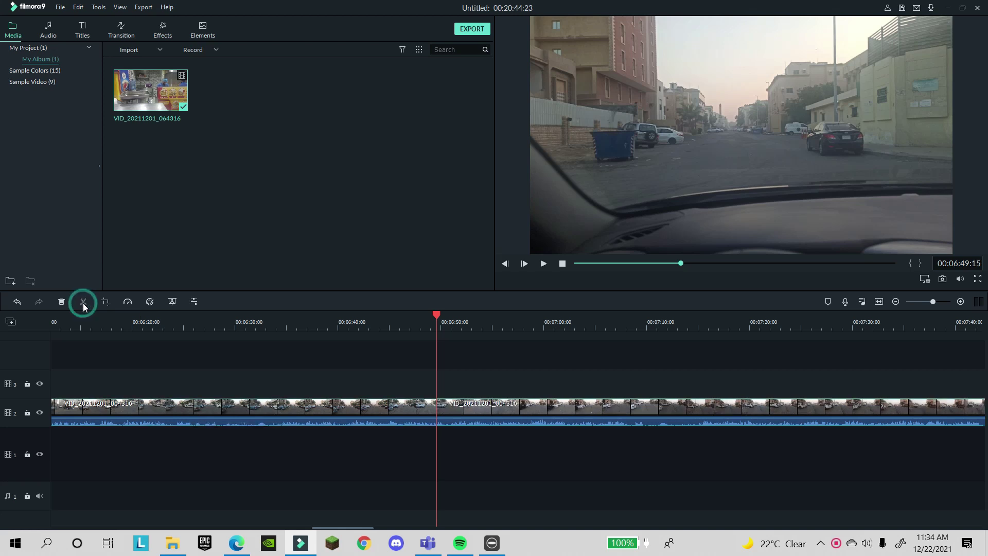
Step: Split the video clip at 00:07:07:06 to separate a middle segment on the timeline
{"action": "left_click", "coordinate": [549, 319]}
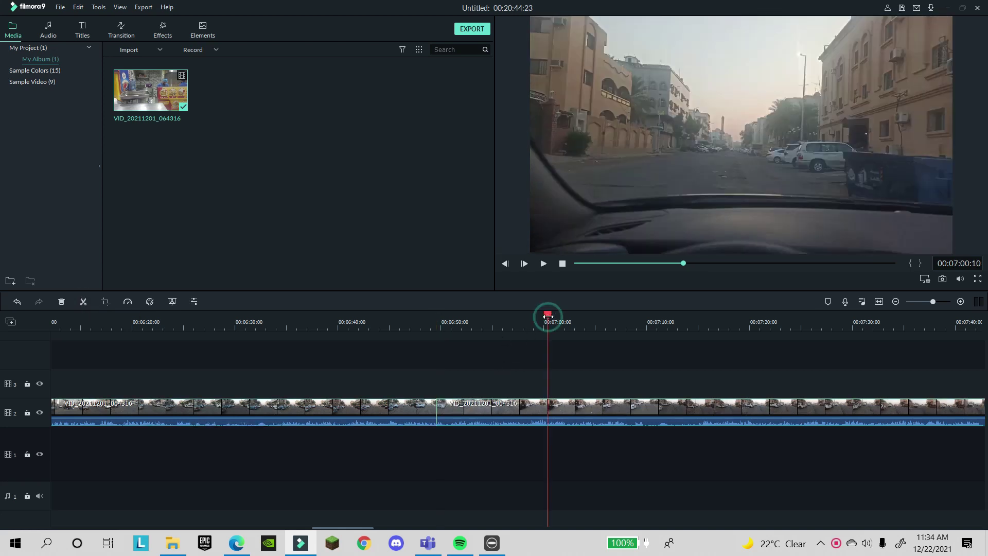
{"action": "left_click", "coordinate": [591, 322]}
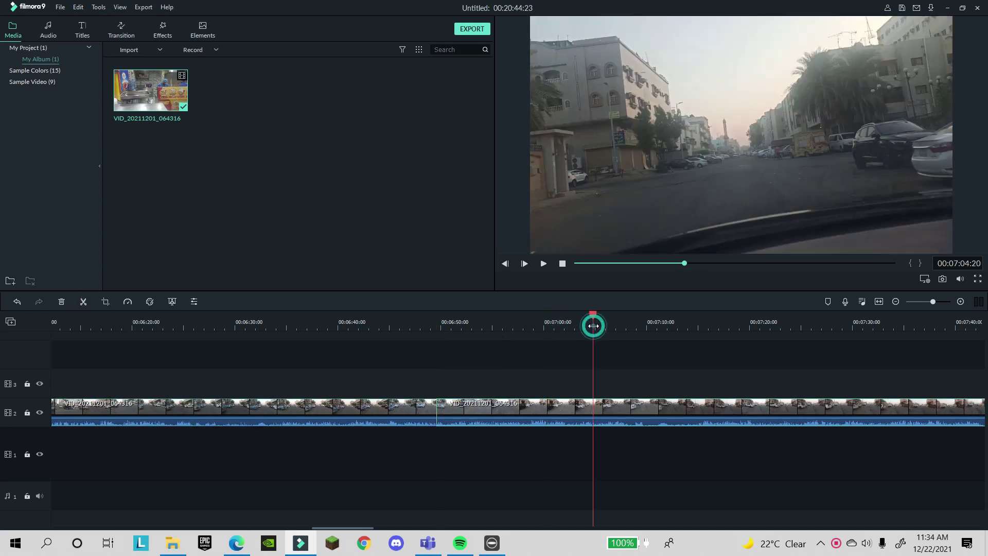
{"action": "left_click", "coordinate": [626, 322]}
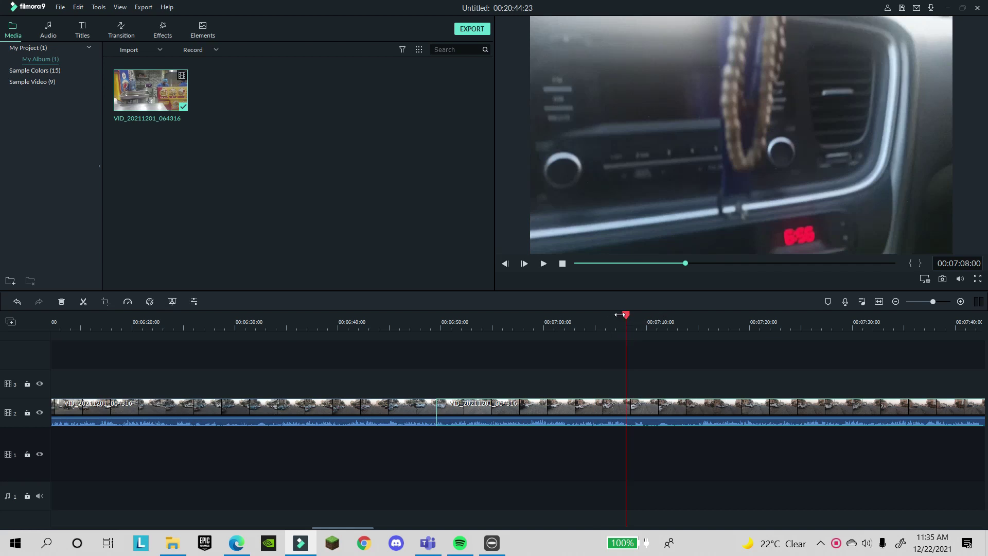
{"action": "left_click", "coordinate": [619, 314]}
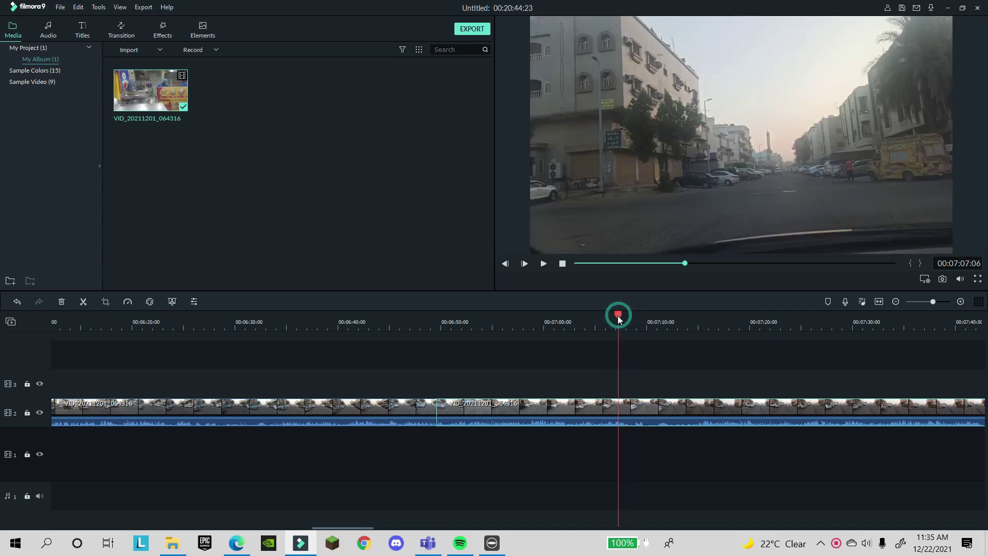
{"action": "left_click", "coordinate": [83, 303]}
Step: Speed up the middle segment to 8x and move the following clip back to close the gap
{"action": "left_click", "coordinate": [557, 408]}
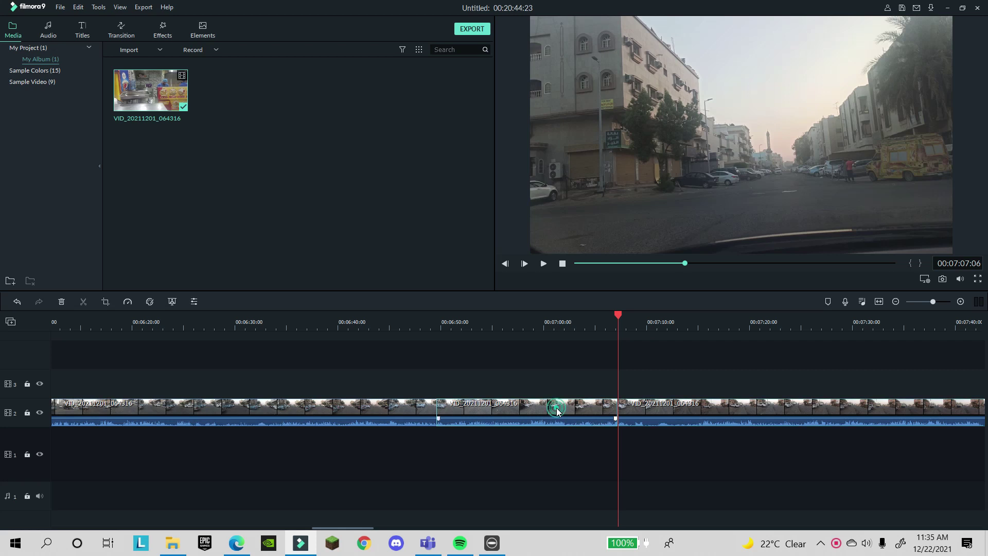
{"action": "right_click", "coordinate": [572, 406]}
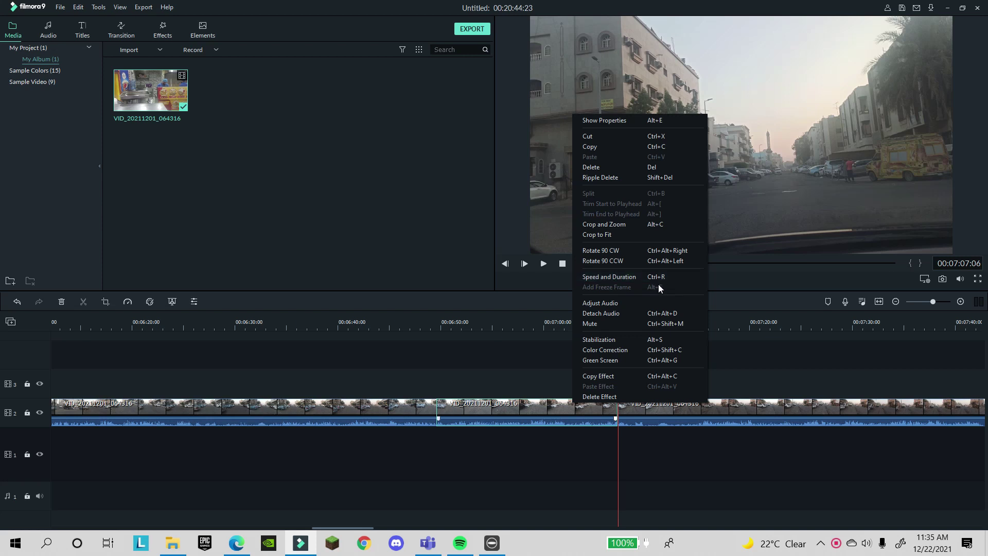
{"action": "left_click", "coordinate": [521, 413]}
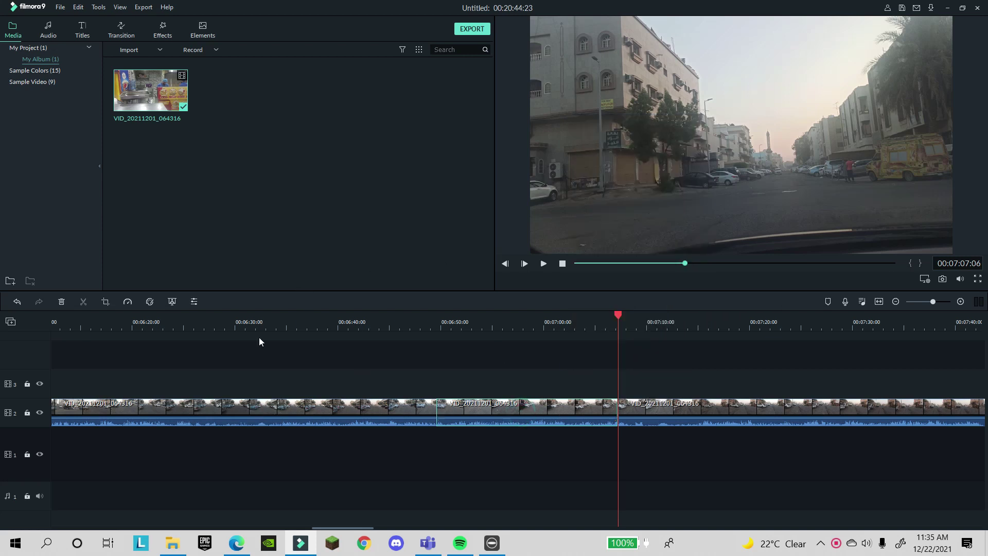
{"action": "left_click", "coordinate": [126, 303]}
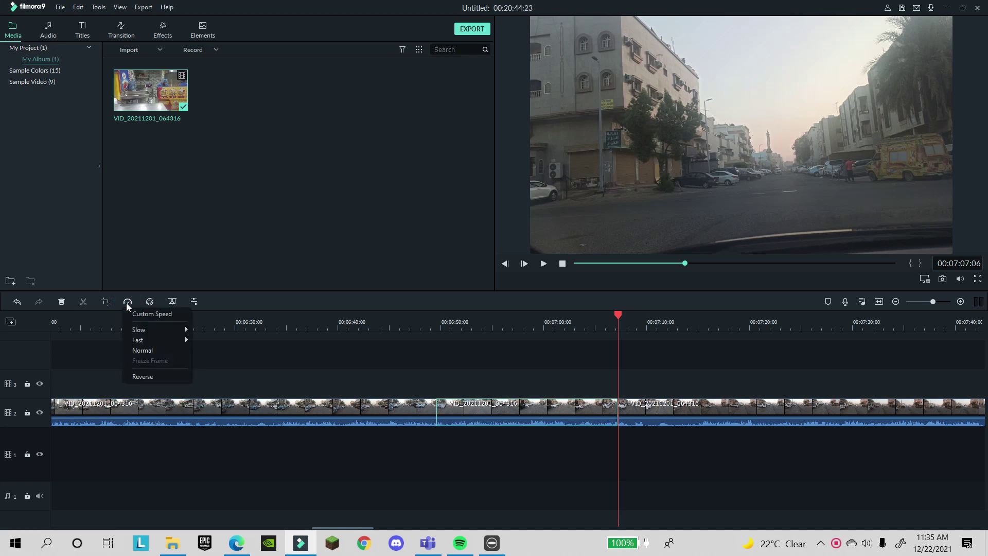
{"action": "mouse_move", "coordinate": [182, 332]}
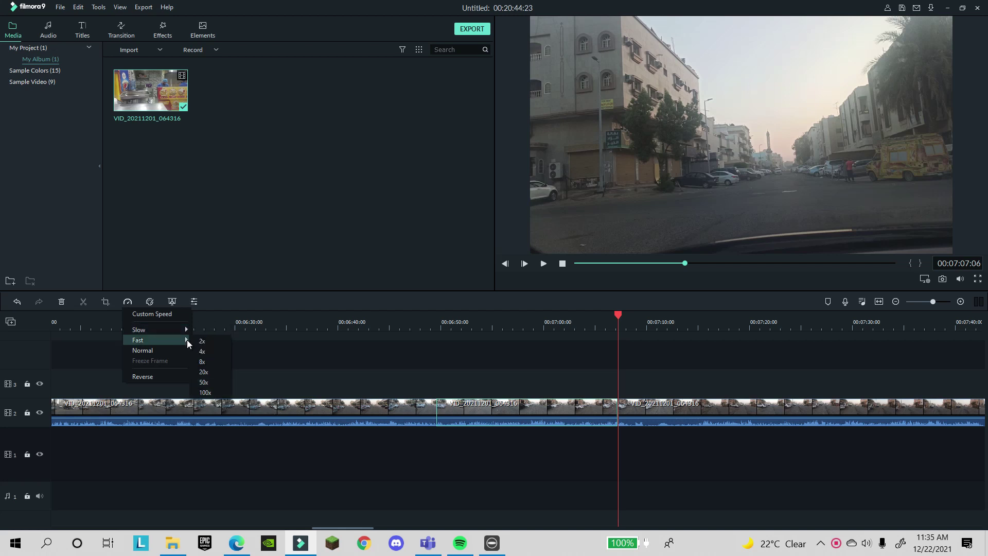
{"action": "left_click", "coordinate": [201, 363]}
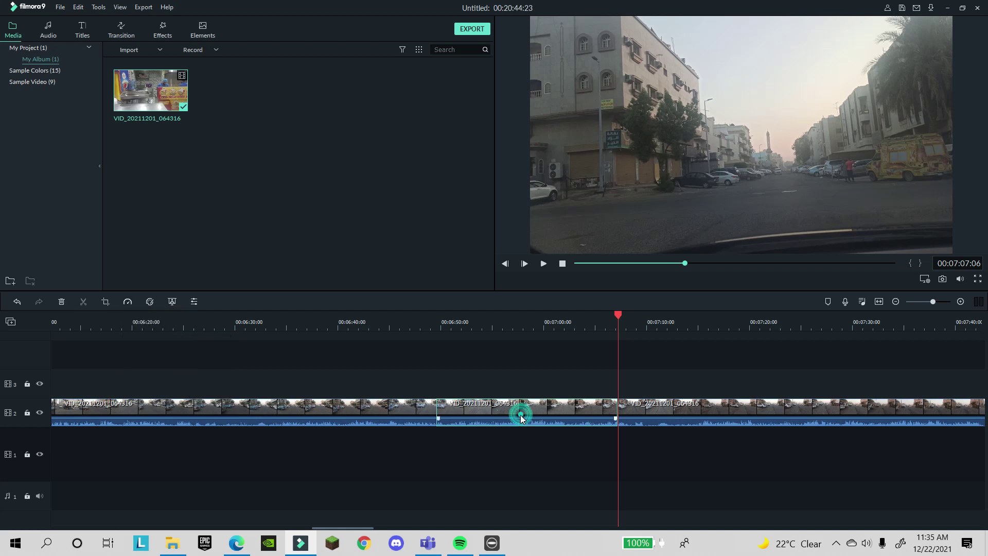
{"action": "left_click", "coordinate": [128, 302]}
{"action": "mouse_move", "coordinate": [184, 340]}
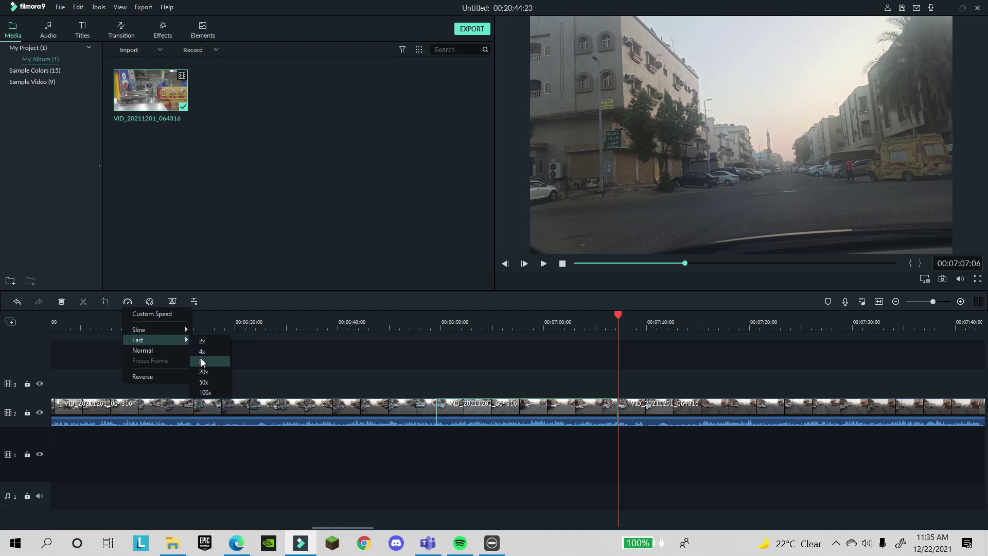
{"action": "left_click", "coordinate": [207, 362]}
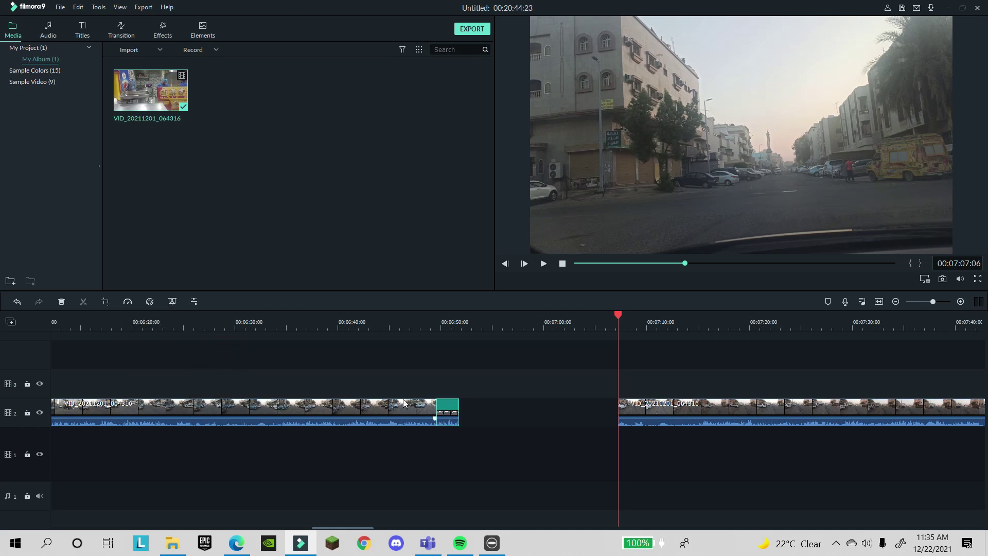
{"action": "left_click_drag", "start_coordinate": [688, 412], "coordinate": [527, 418]}
Step: Play back the sped-up segment from just before its start to check the fast motion
{"action": "left_click", "coordinate": [434, 322]}
{"action": "left_click", "coordinate": [545, 264]}
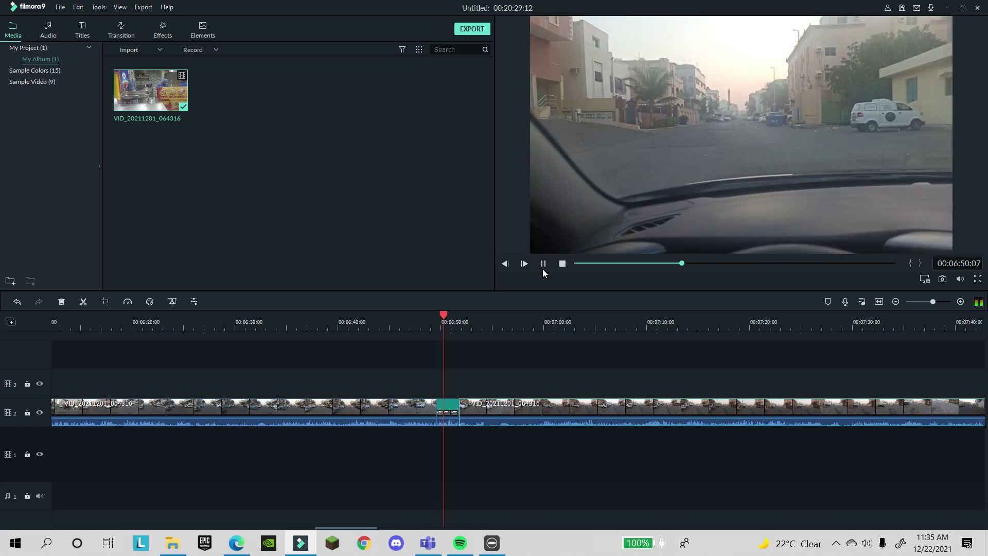
{"action": "left_click", "coordinate": [544, 265]}
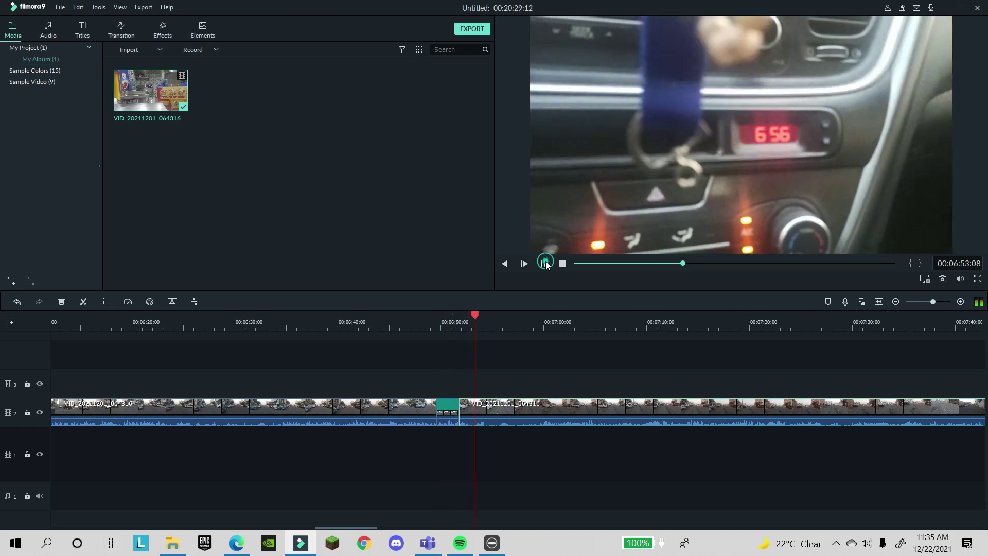
{"action": "left_click", "coordinate": [413, 320]}
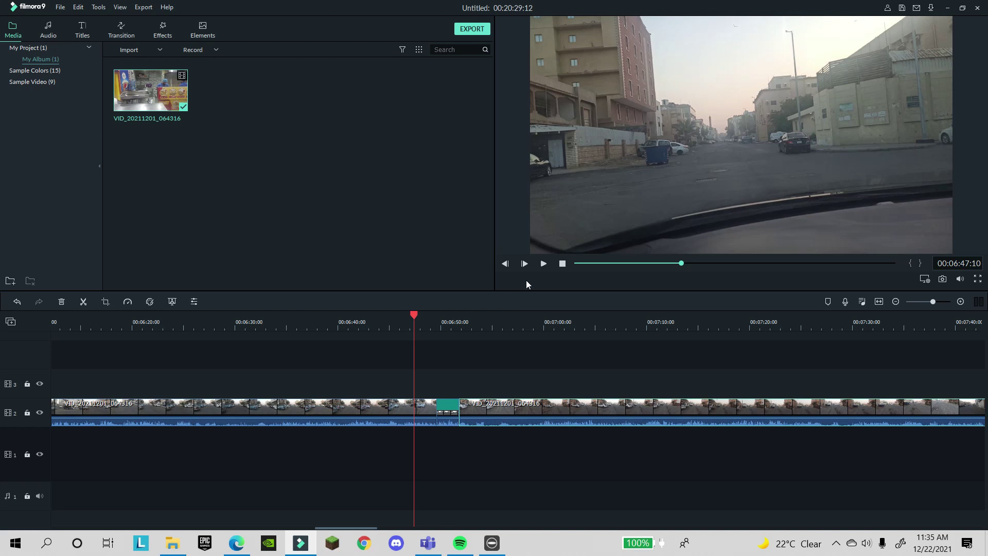
{"action": "left_click", "coordinate": [544, 263]}
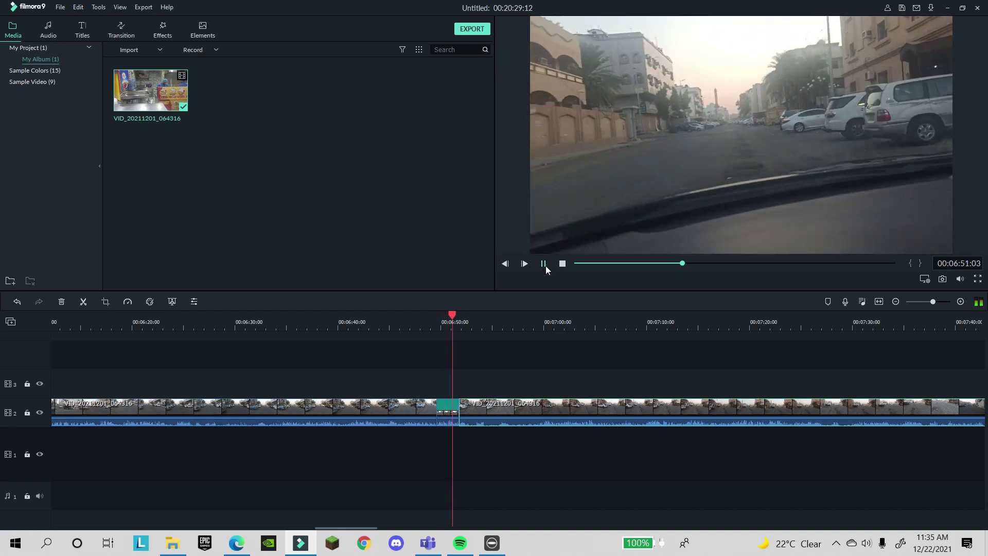
{"action": "left_click", "coordinate": [543, 264]}
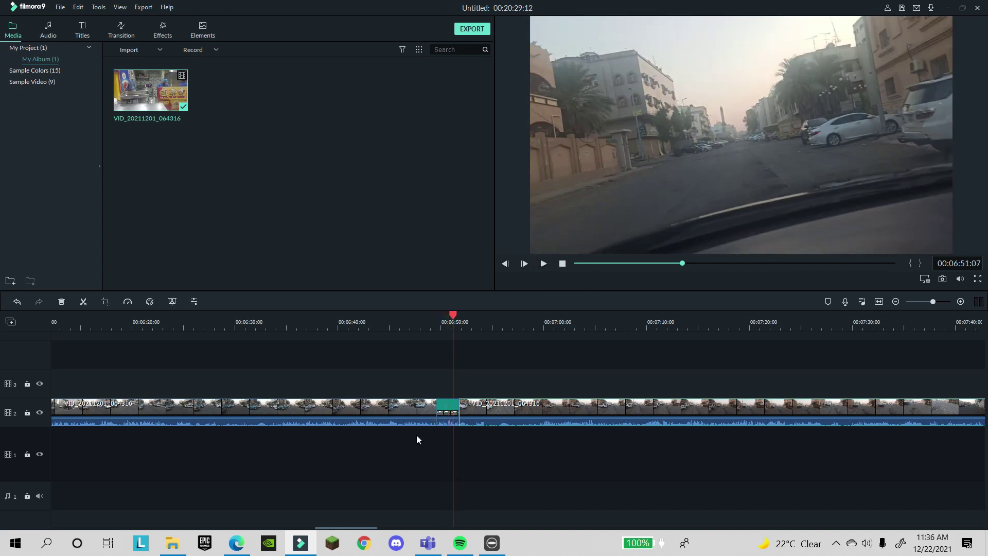
Step: Undo the speed-up and clip move, and reverse the middle segment with a proxy file created for it
{"action": "key", "text": "ctrl+z"}
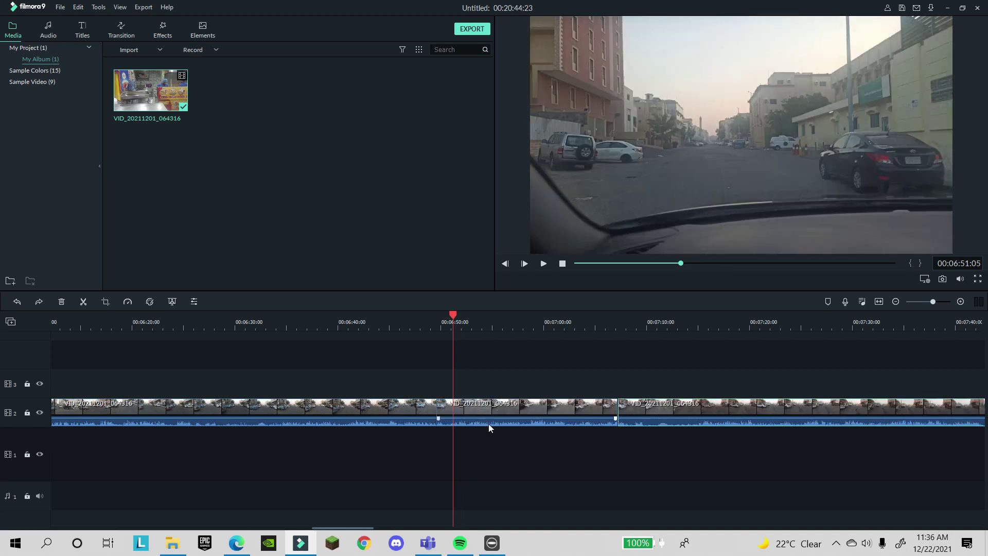
{"action": "left_click", "coordinate": [520, 401]}
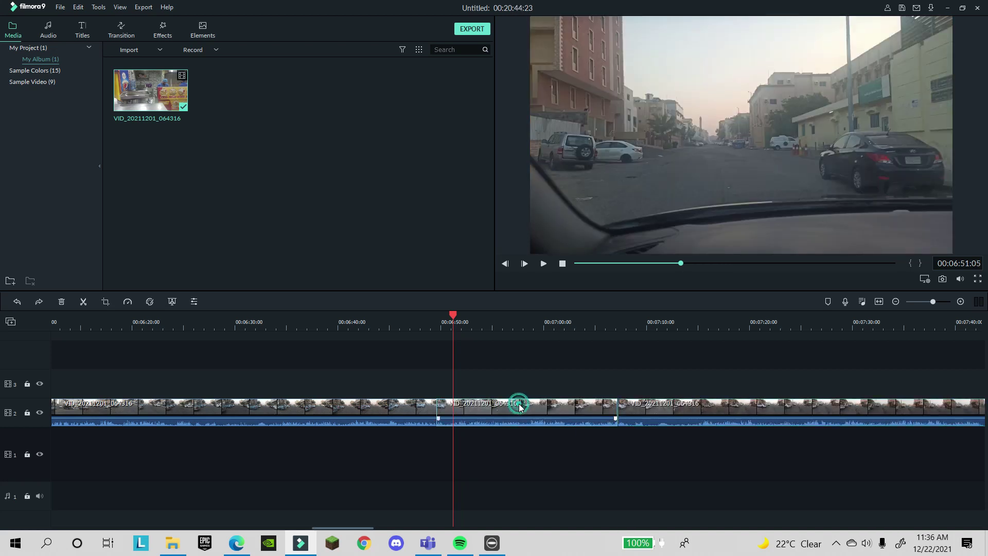
{"action": "left_click", "coordinate": [128, 303]}
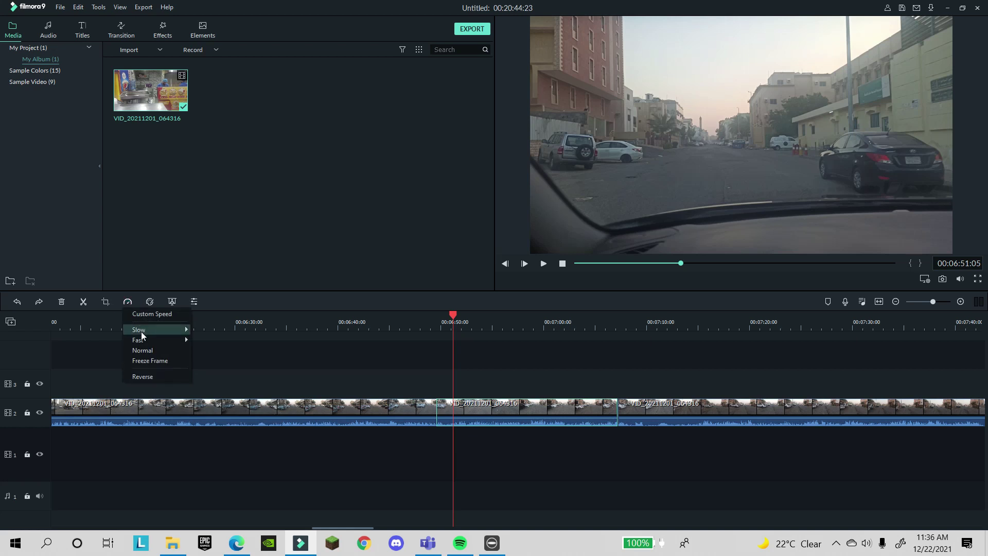
{"action": "left_click", "coordinate": [142, 375]}
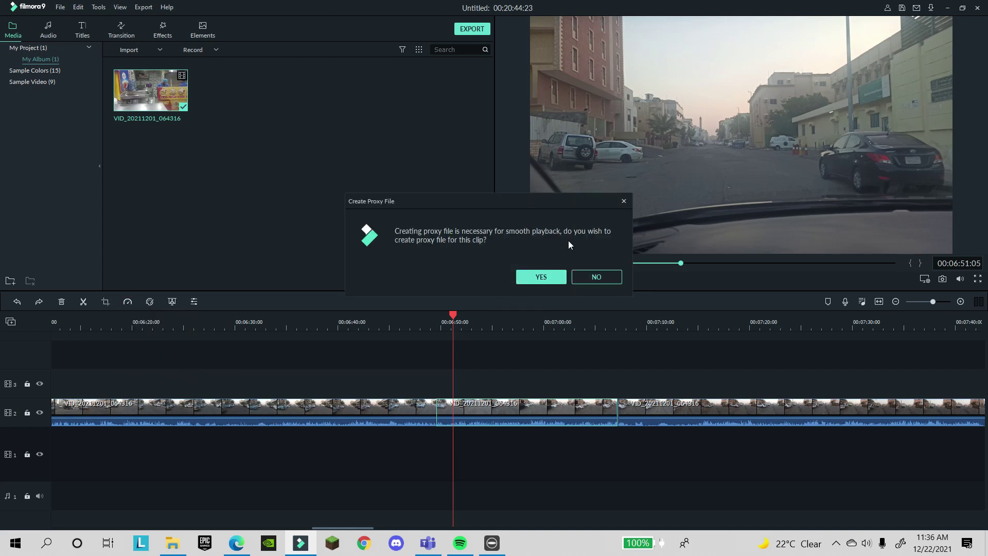
{"action": "left_click", "coordinate": [536, 279]}
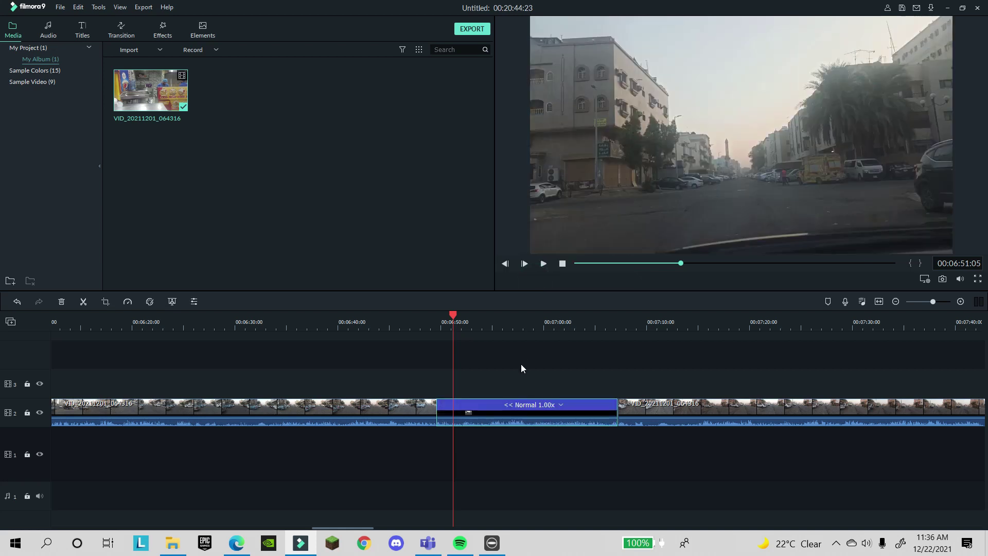
{"action": "left_click", "coordinate": [511, 406]}
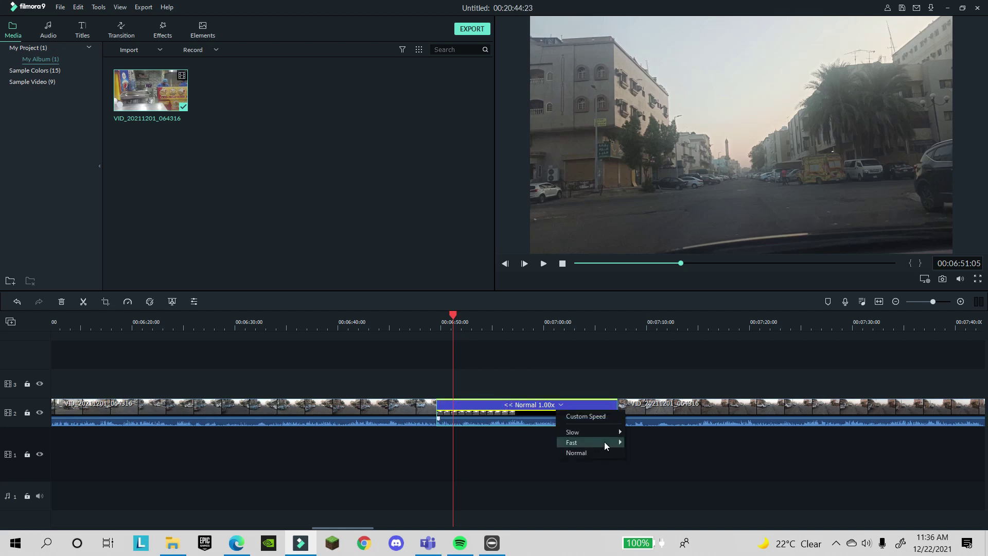
{"action": "mouse_move", "coordinate": [611, 435]}
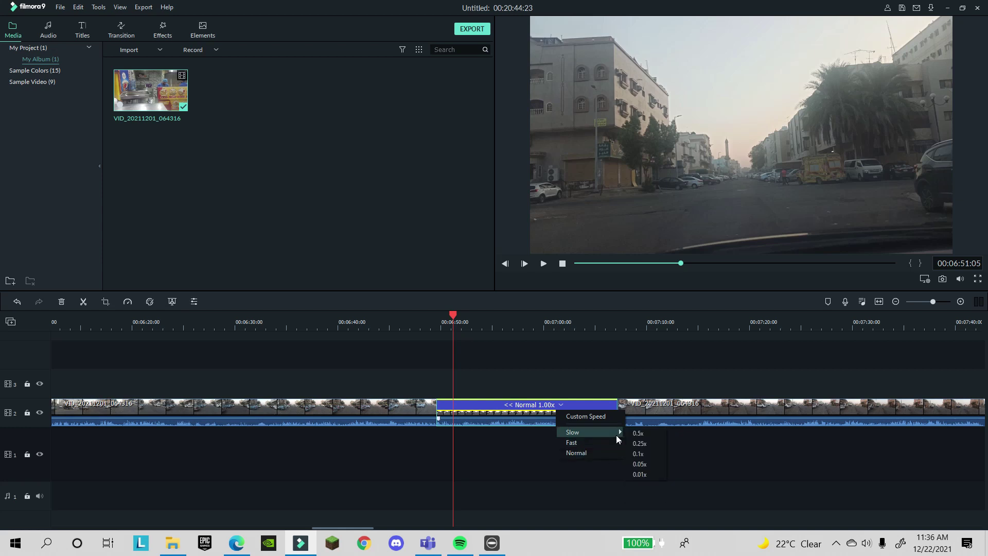
{"action": "left_click", "coordinate": [641, 451]}
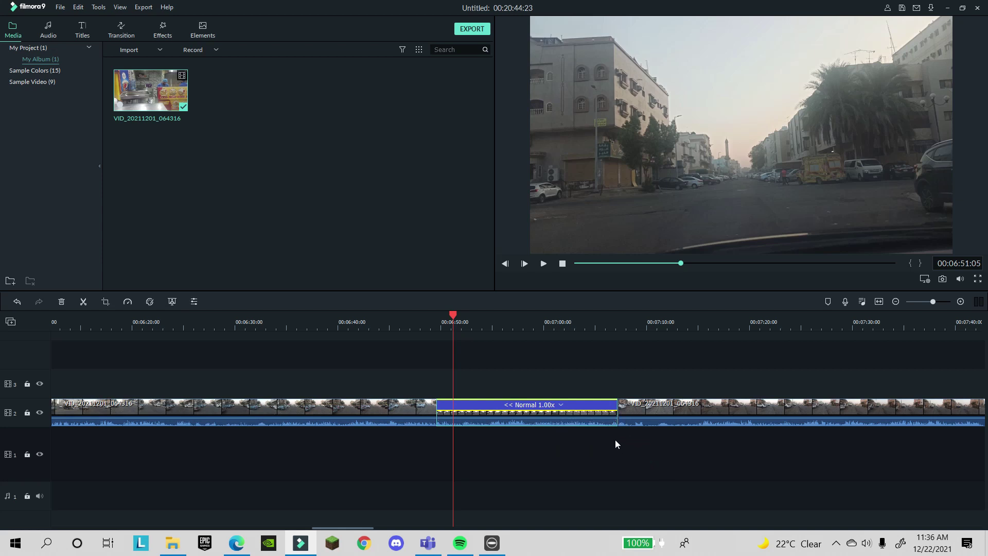
Step: Play back the reversed segment at normal speed, starting from 00:06:48:06
{"action": "left_click", "coordinate": [423, 318]}
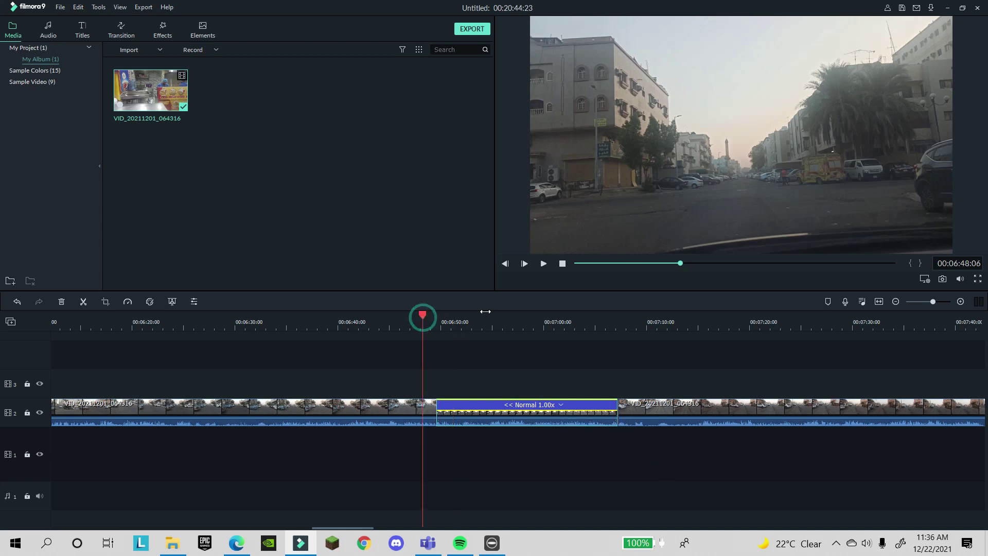
{"action": "left_click", "coordinate": [544, 264]}
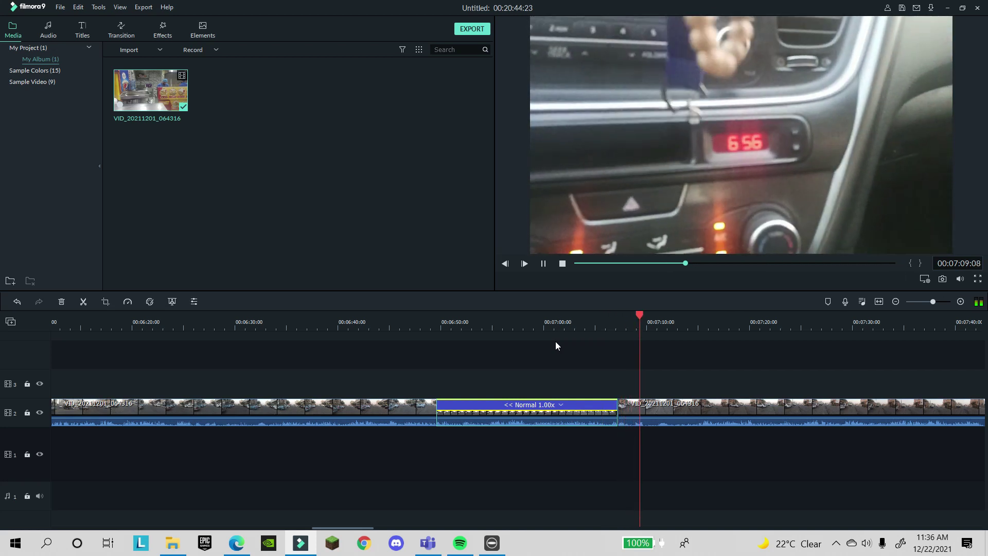
{"action": "left_click", "coordinate": [543, 263]}
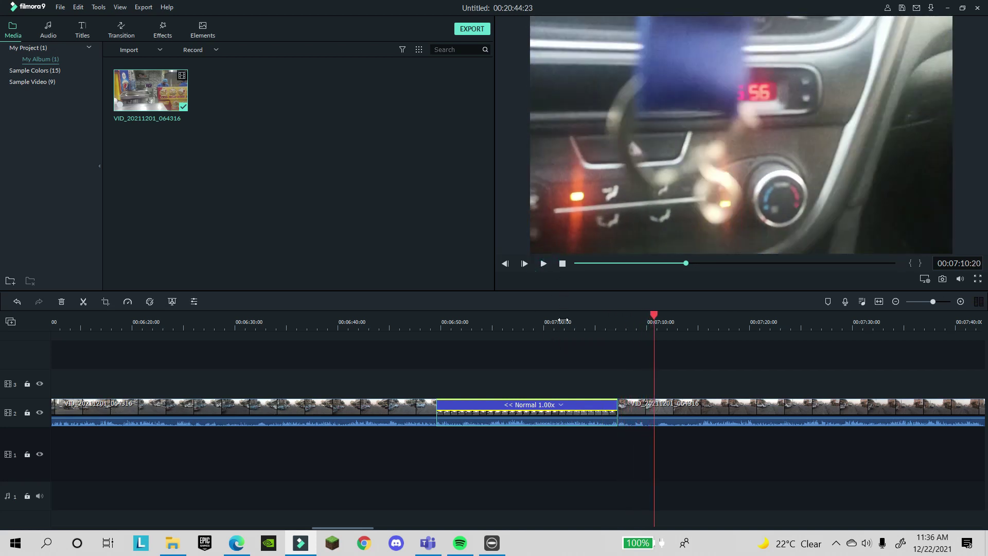
Step: Reverse the middle segment again from its unreversed state, agreeing to create a proxy file
{"action": "left_click", "coordinate": [545, 411]}
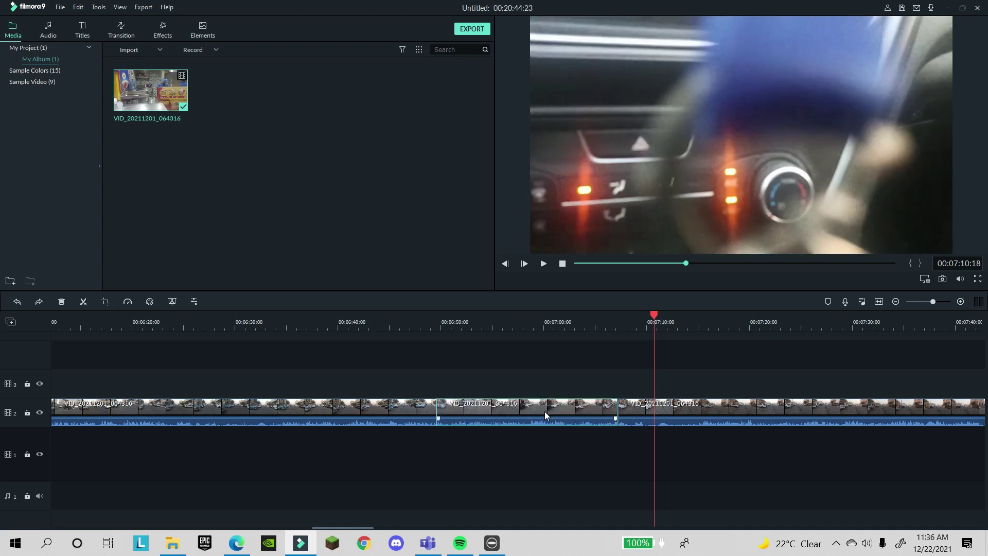
{"action": "left_click", "coordinate": [127, 300]}
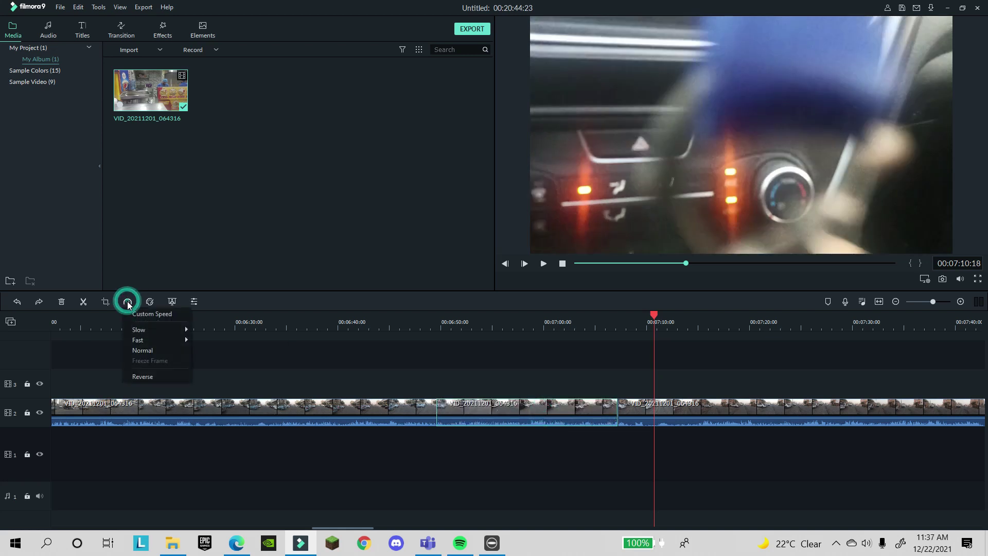
{"action": "mouse_move", "coordinate": [158, 344]}
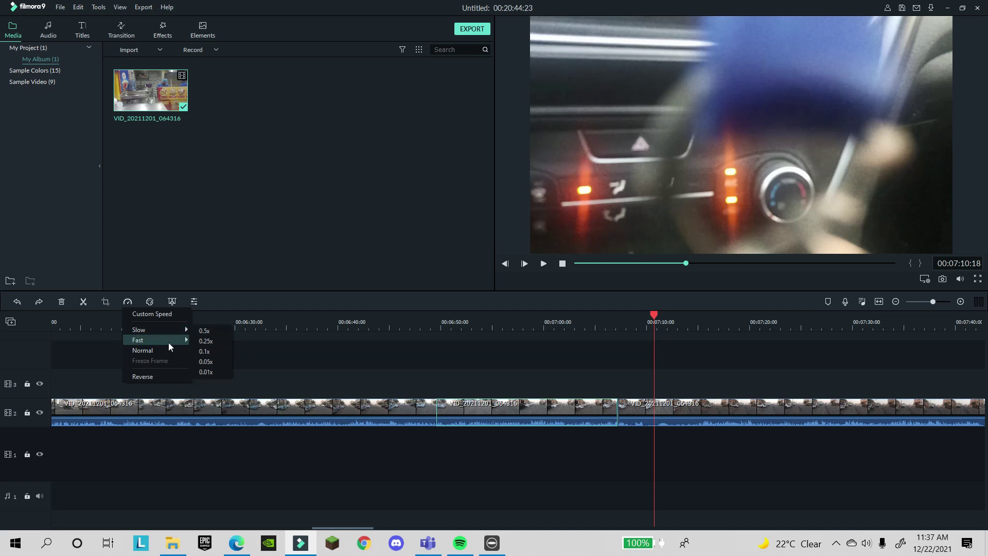
{"action": "left_click", "coordinate": [143, 376]}
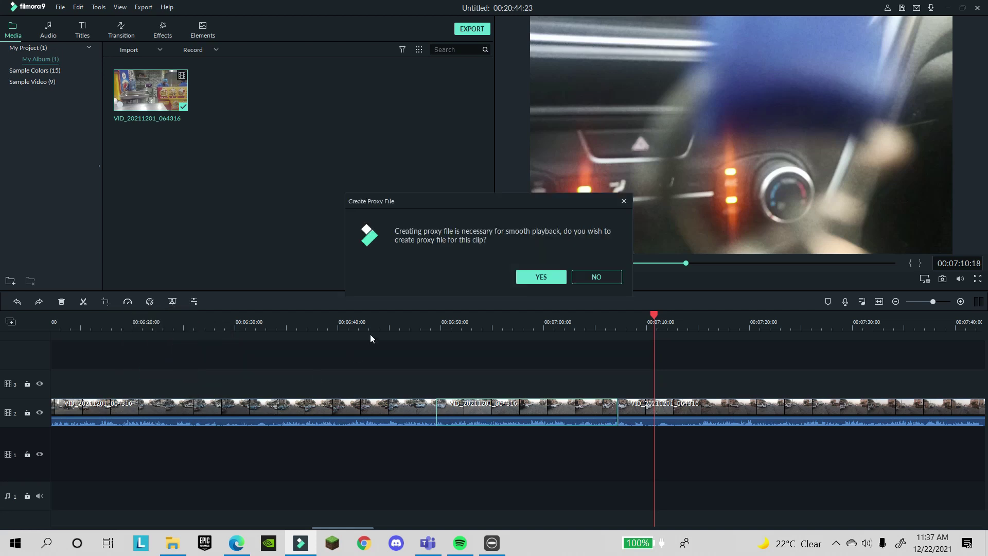
{"action": "left_click", "coordinate": [538, 275]}
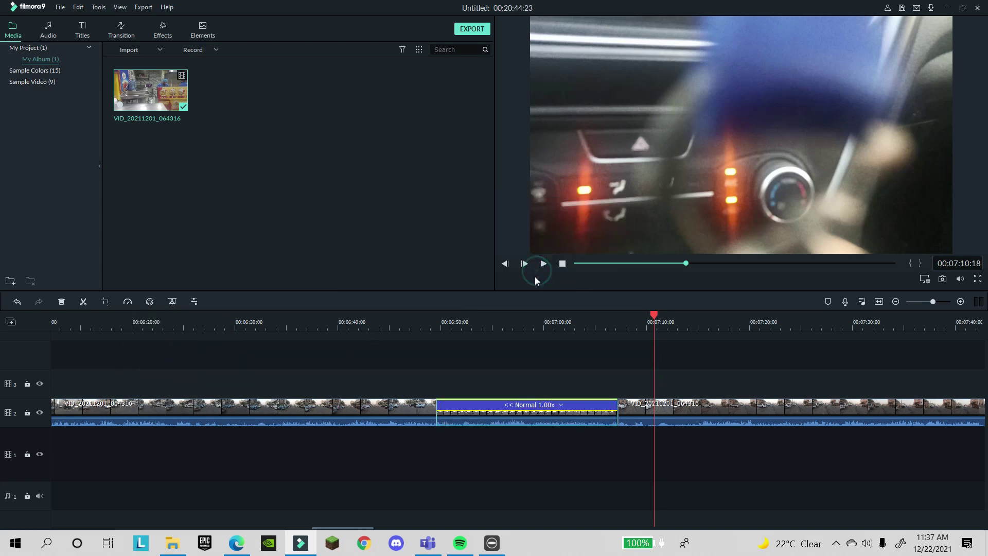
Step: Set the reversed middle segment to a fast speed of 8x
{"action": "left_click", "coordinate": [502, 409]}
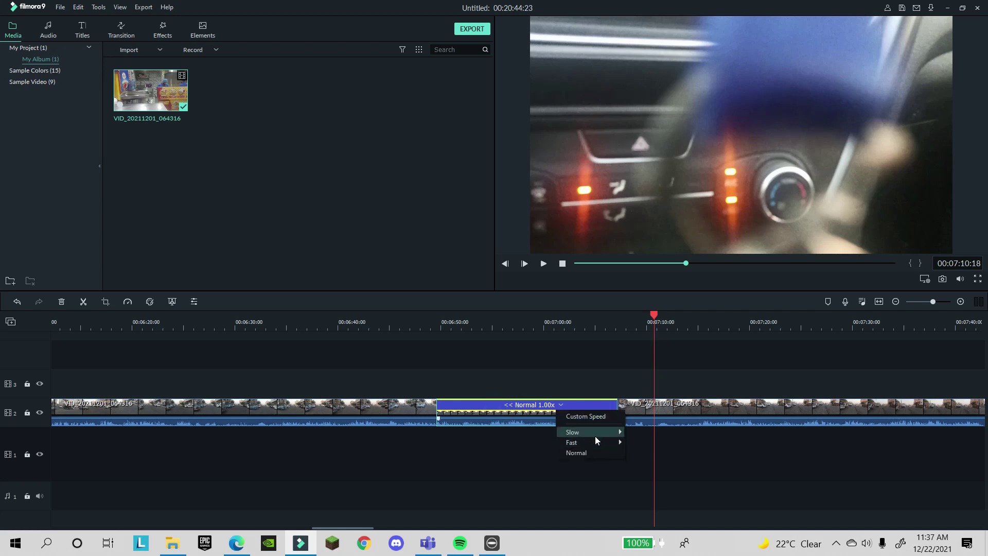
{"action": "mouse_move", "coordinate": [616, 446]}
{"action": "left_click", "coordinate": [640, 465]}
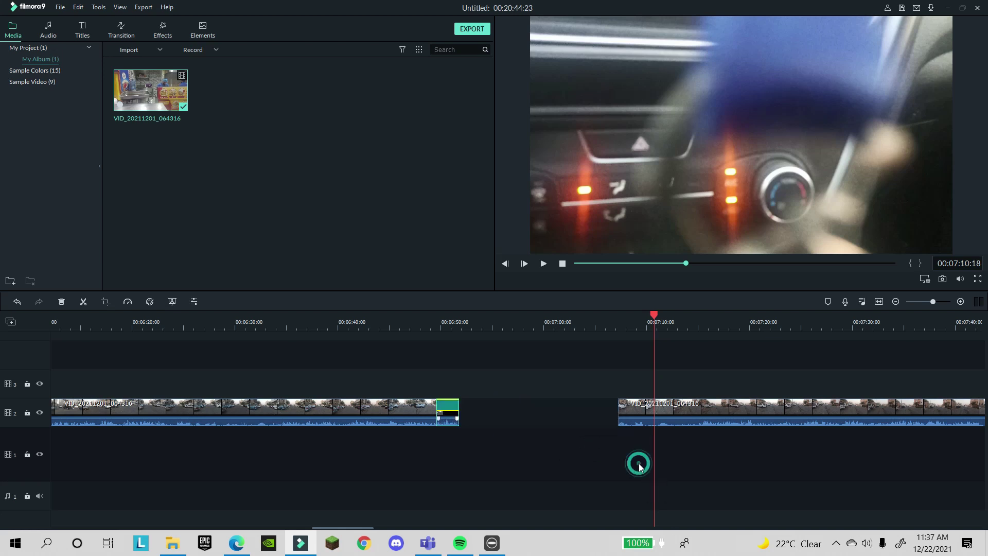
Step: Close the gap by moving the following clip against the reversed segment, and briefly play back from the segment's start
{"action": "left_click_drag", "start_coordinate": [637, 415], "coordinate": [478, 421]}
{"action": "left_click", "coordinate": [437, 319]}
{"action": "left_click", "coordinate": [543, 264]}
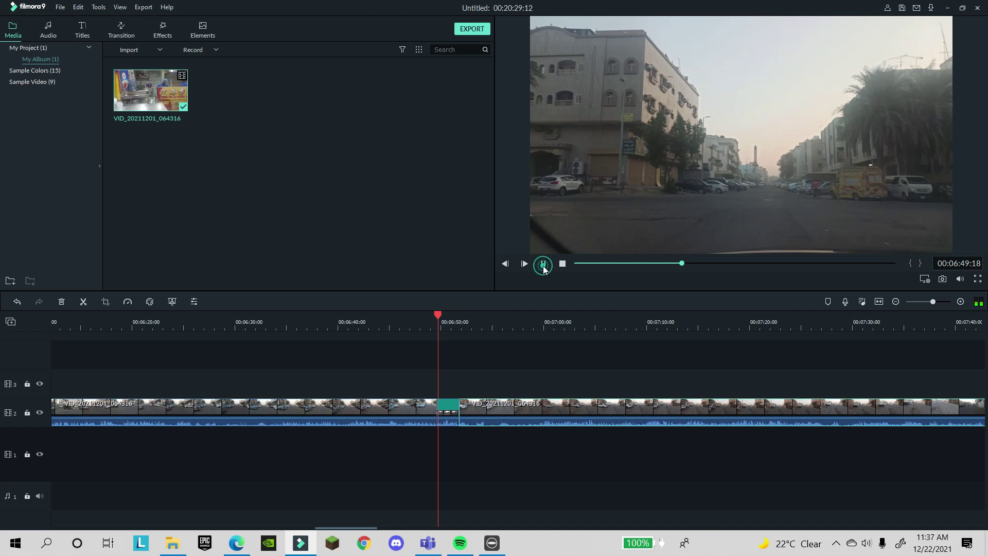
{"action": "left_click", "coordinate": [543, 265]}
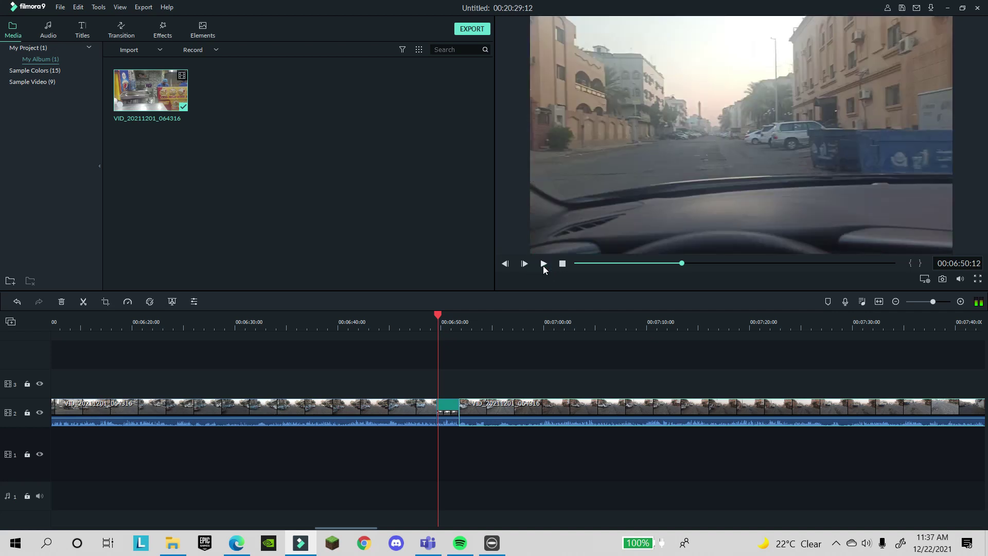
Step: Undo the clip move, and extend the end of the reversed 8x segment to meet the following clip
{"action": "key", "text": "Delete"}
{"action": "right_click", "coordinate": [452, 412]}
{"action": "left_click", "coordinate": [456, 418]}
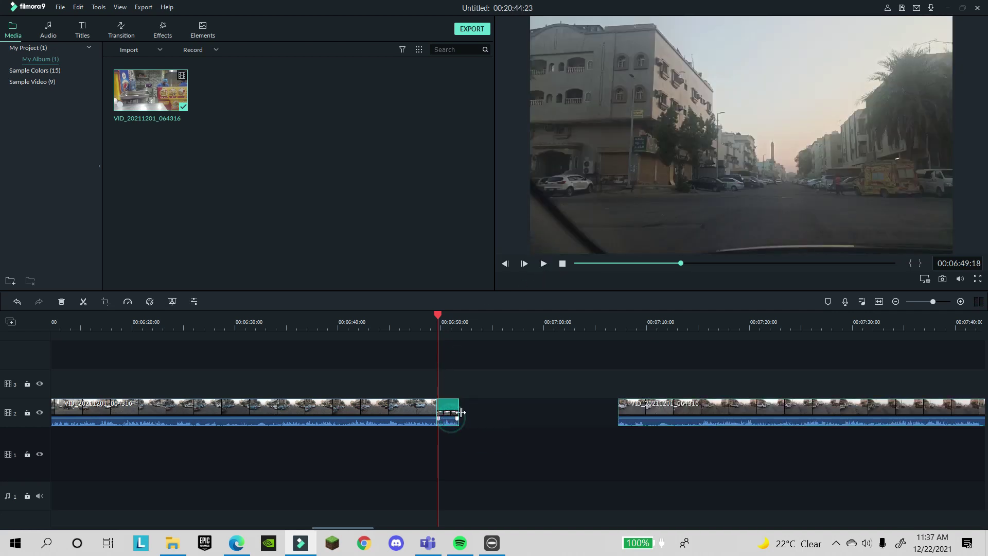
{"action": "left_click_drag", "start_coordinate": [459, 410], "coordinate": [611, 409]}
Step: Try to change the extended reversed segment's fast speed to 4x
{"action": "left_click", "coordinate": [556, 405]}
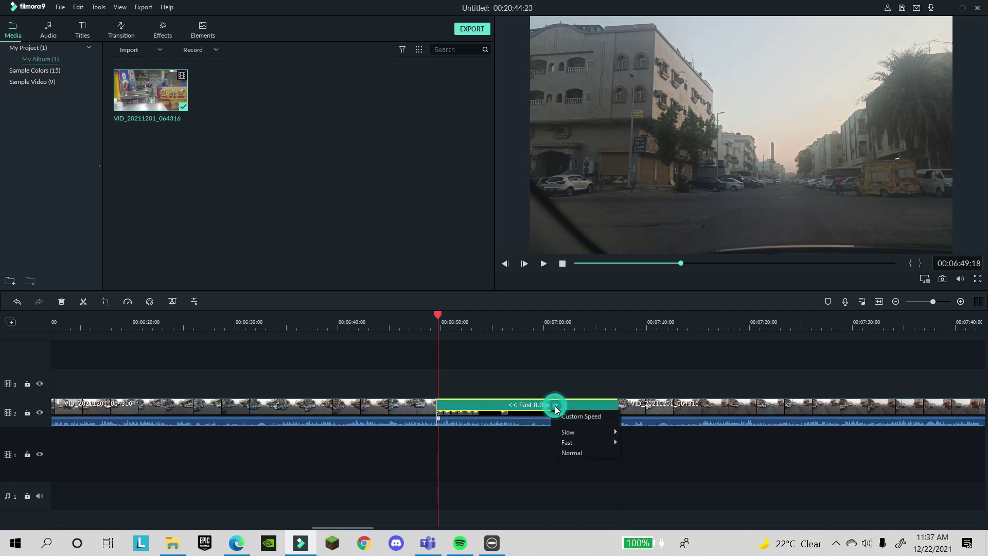
{"action": "mouse_move", "coordinate": [569, 441]}
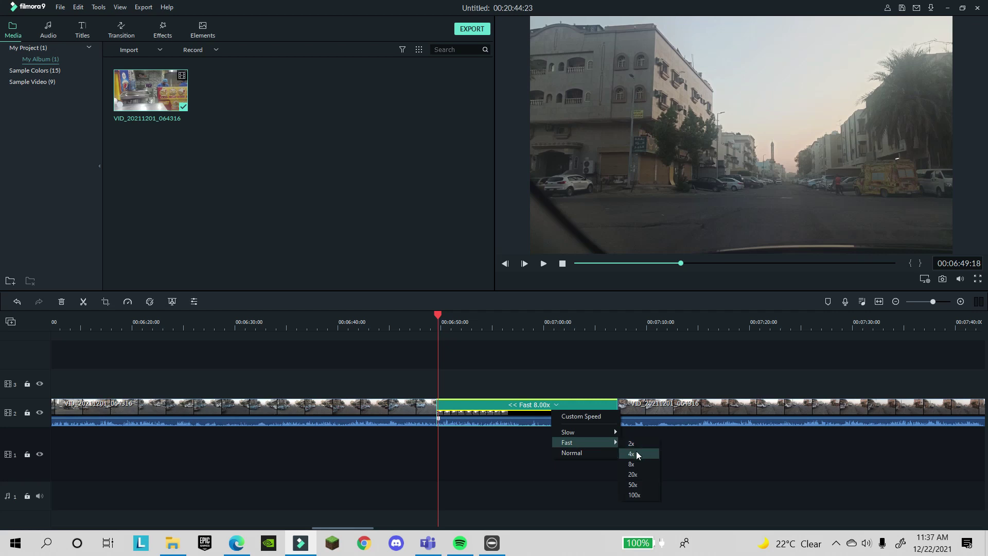
{"action": "left_click", "coordinate": [636, 451]}
Step: Play back the reversed, sped-up segment in full screen from 00:06:49:18, restore the normal view, and stop playback
{"action": "left_click", "coordinate": [976, 281]}
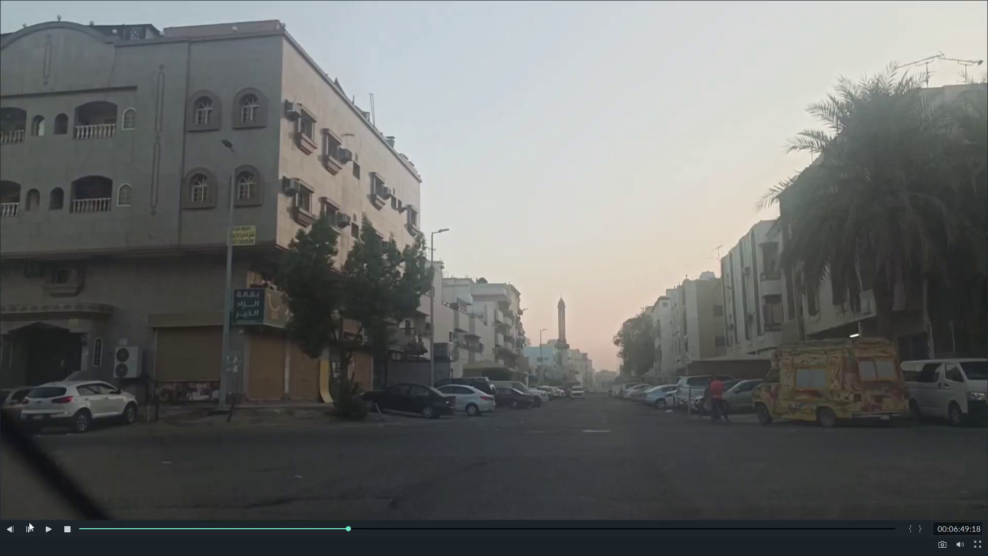
{"action": "left_click", "coordinate": [47, 531]}
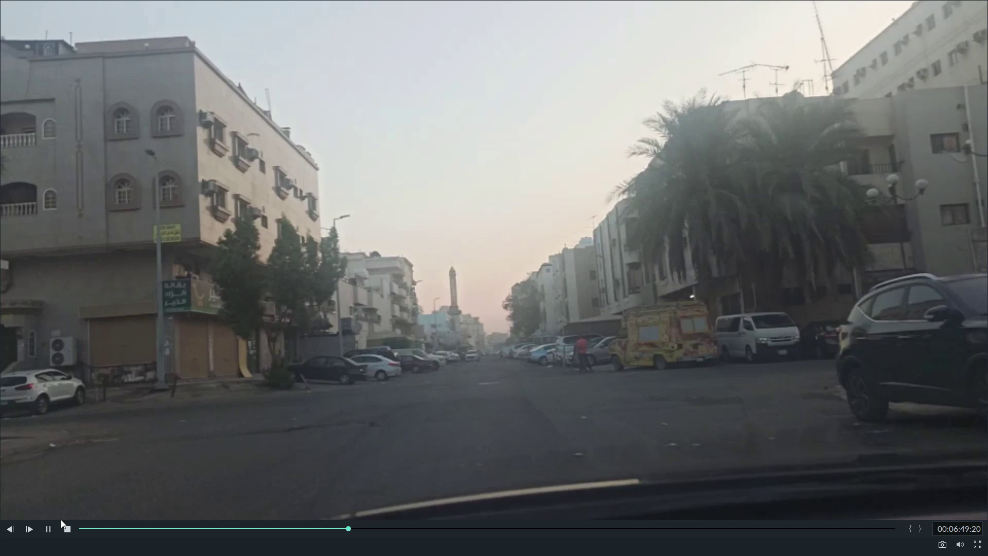
{"action": "left_click", "coordinate": [335, 532]}
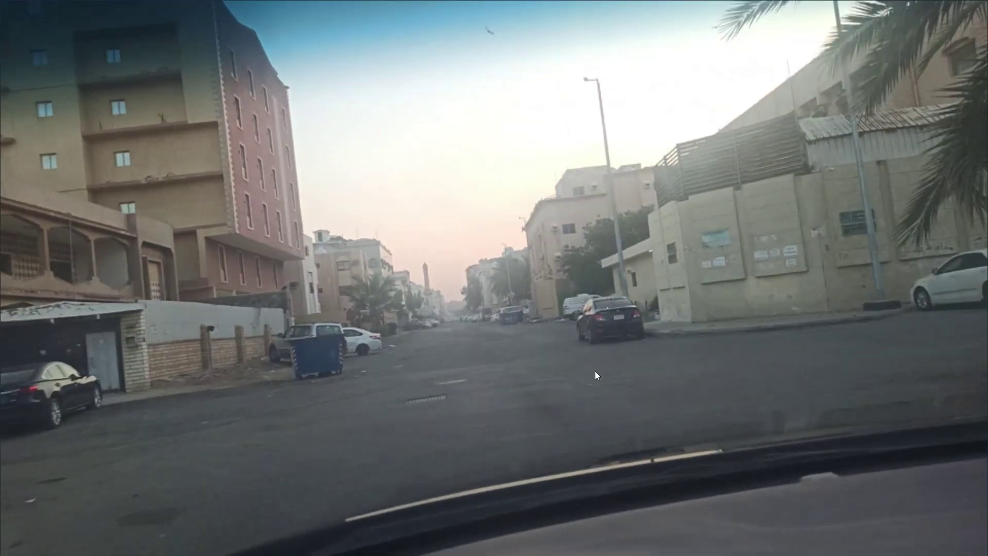
{"action": "mouse_move", "coordinate": [390, 518]}
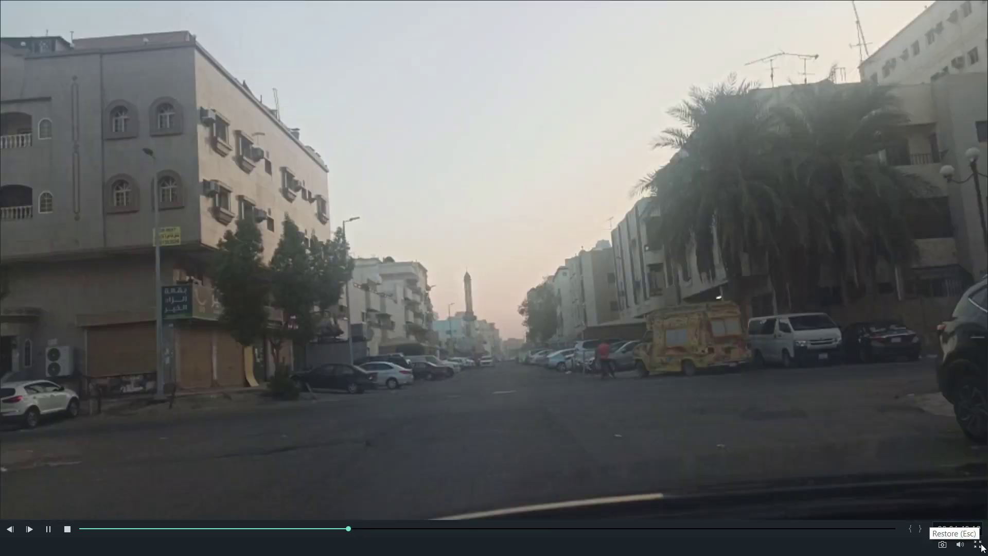
{"action": "left_click", "coordinate": [980, 544]}
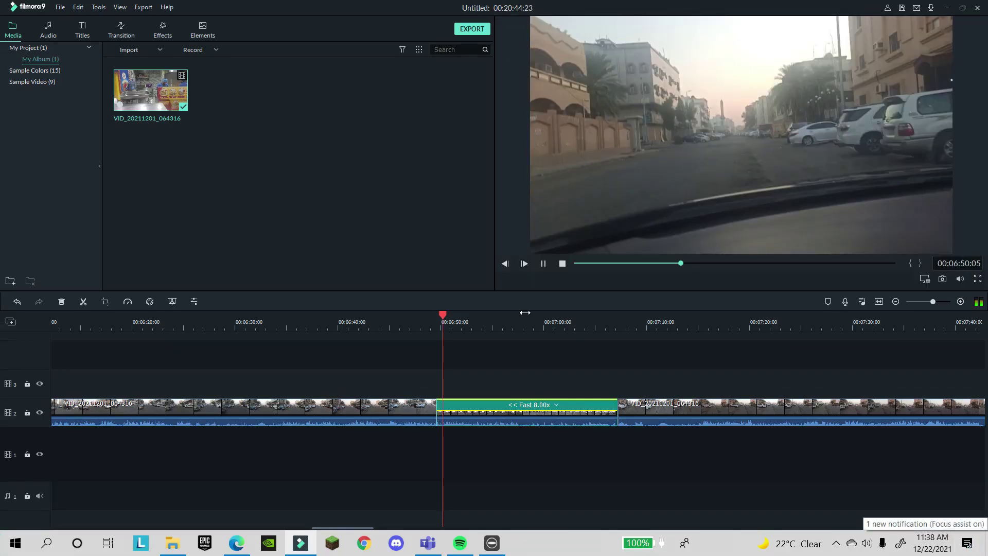
{"action": "left_click", "coordinate": [563, 264]}
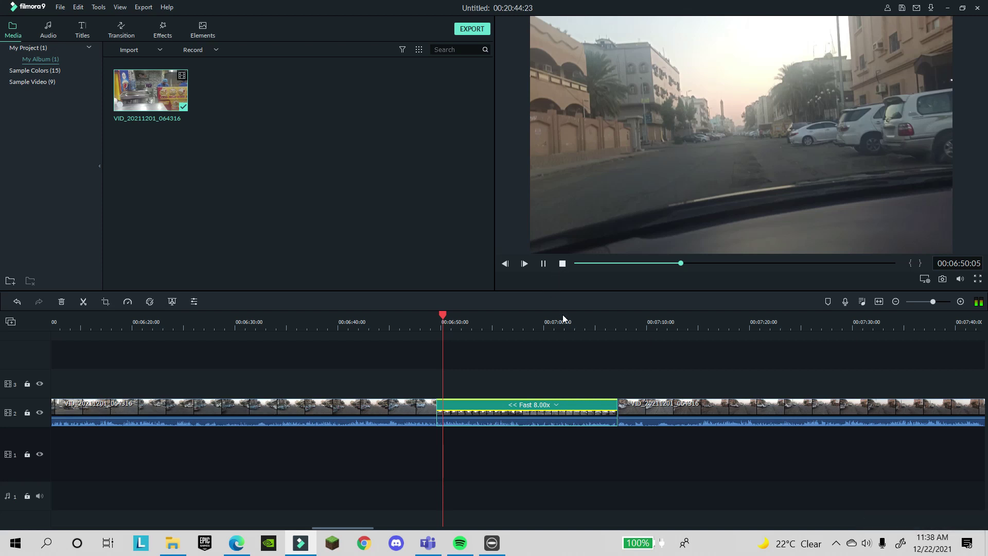
{"action": "left_click", "coordinate": [561, 263]}
{"action": "key", "text": "alt+Tab"}
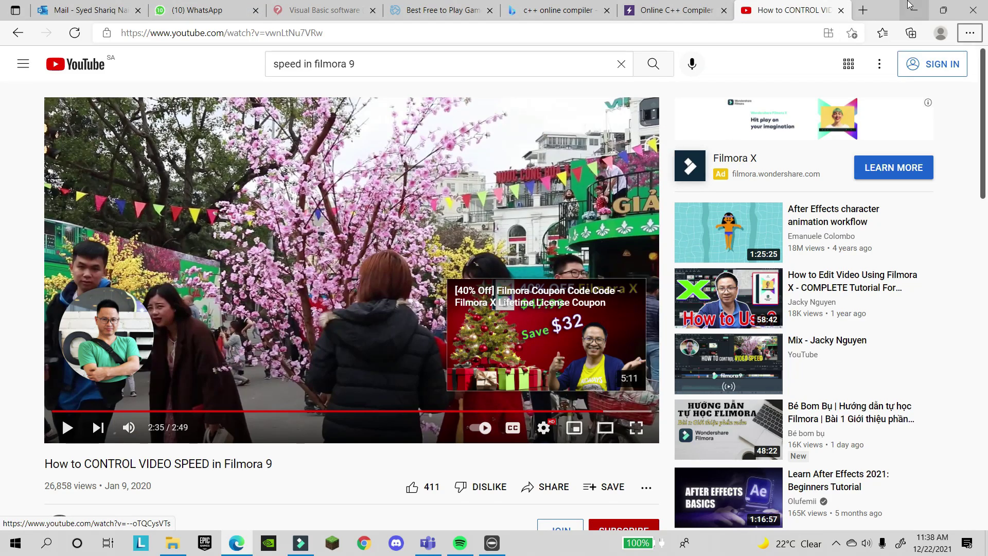
{"action": "key", "text": "alt+Tab"}
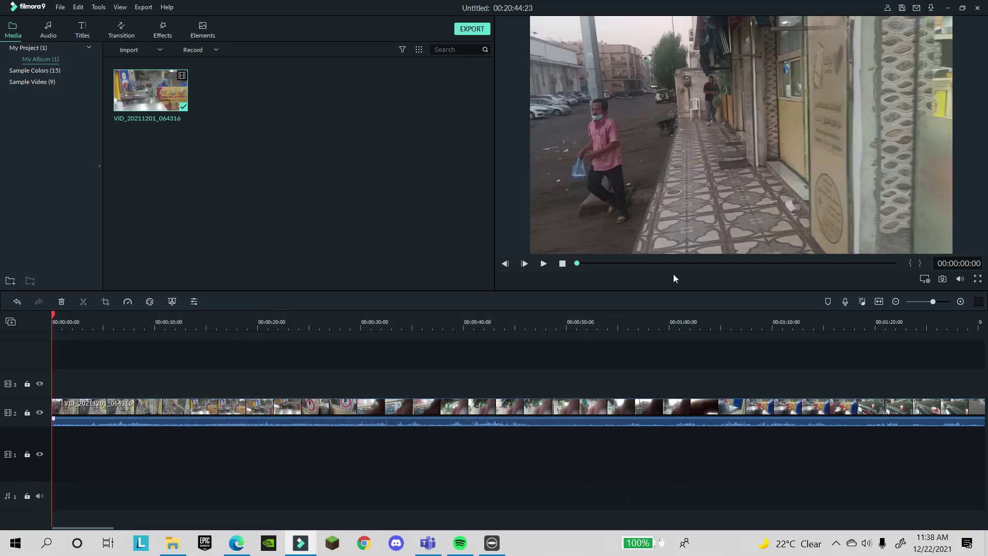